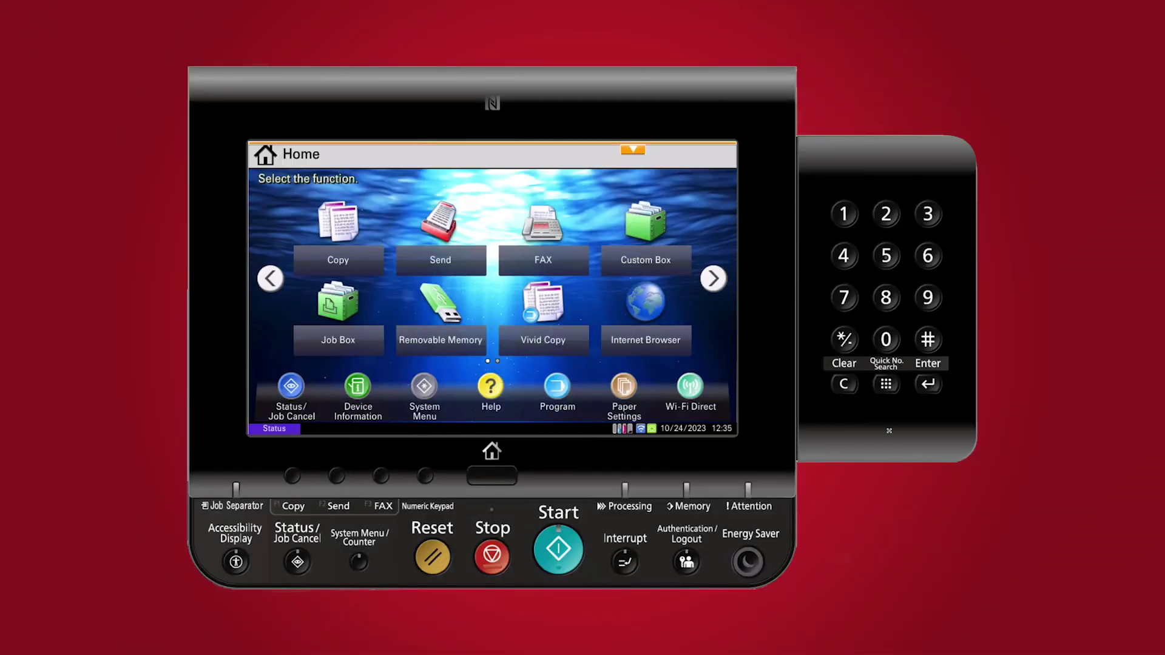
Open User Login/Job Accounting from page 2 of the System Menu to reach the admin login
click(429, 393)
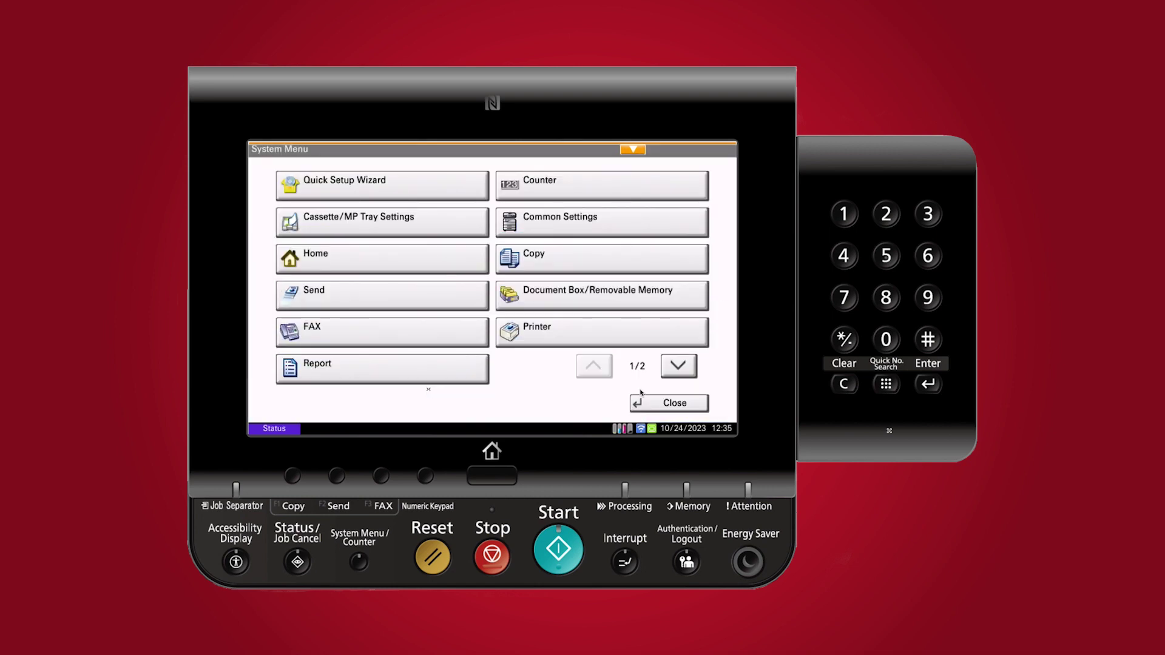
click(679, 369)
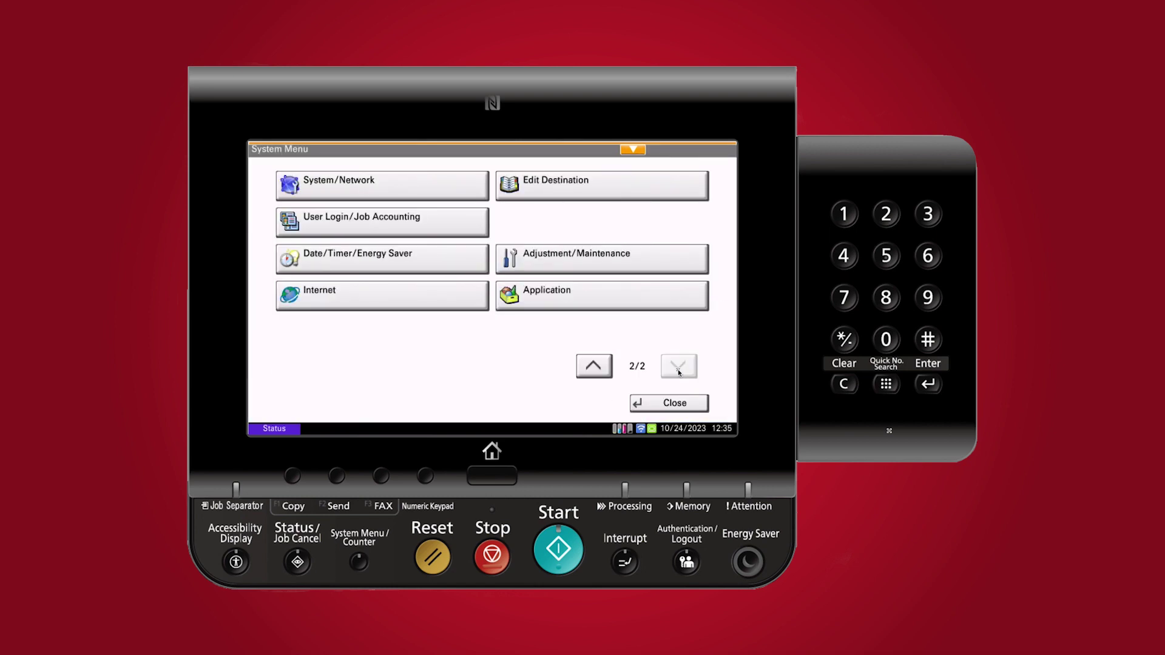
click(384, 222)
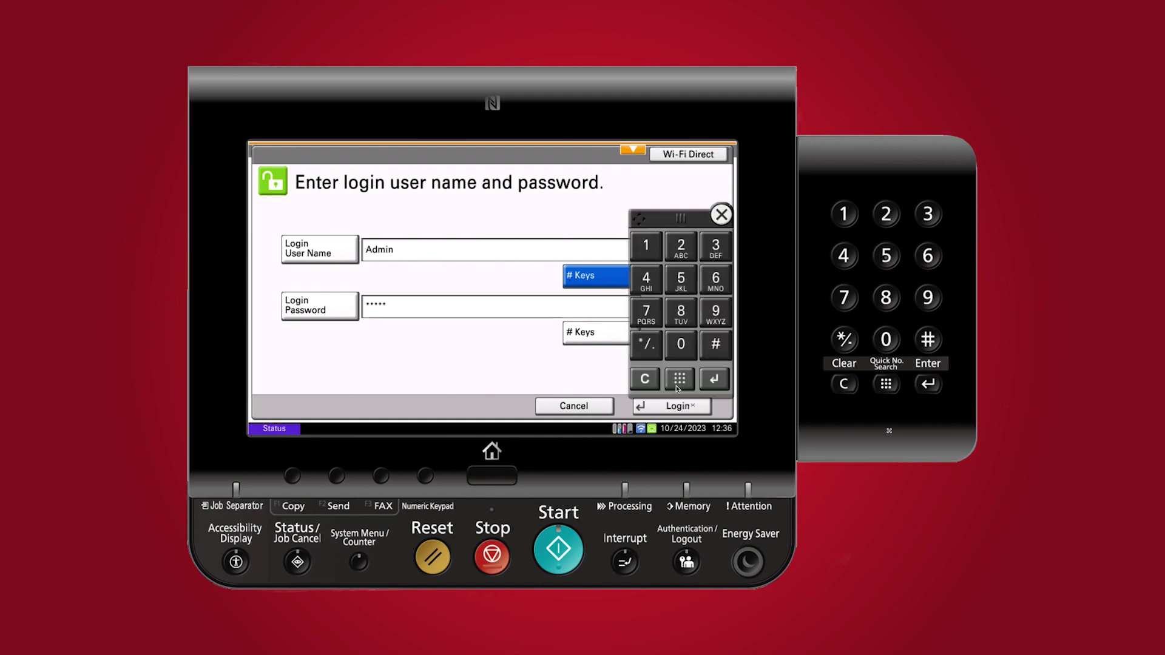
Log in as administrator, set Job Accounting to On, and open the local Accounting List
click(676, 410)
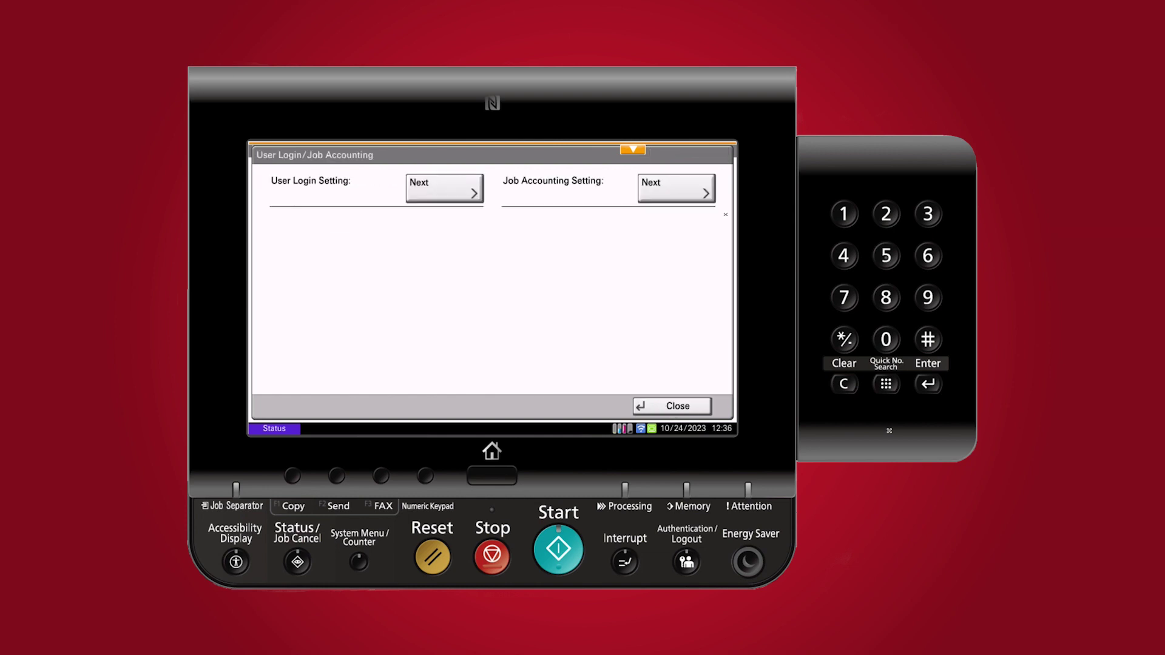
click(682, 183)
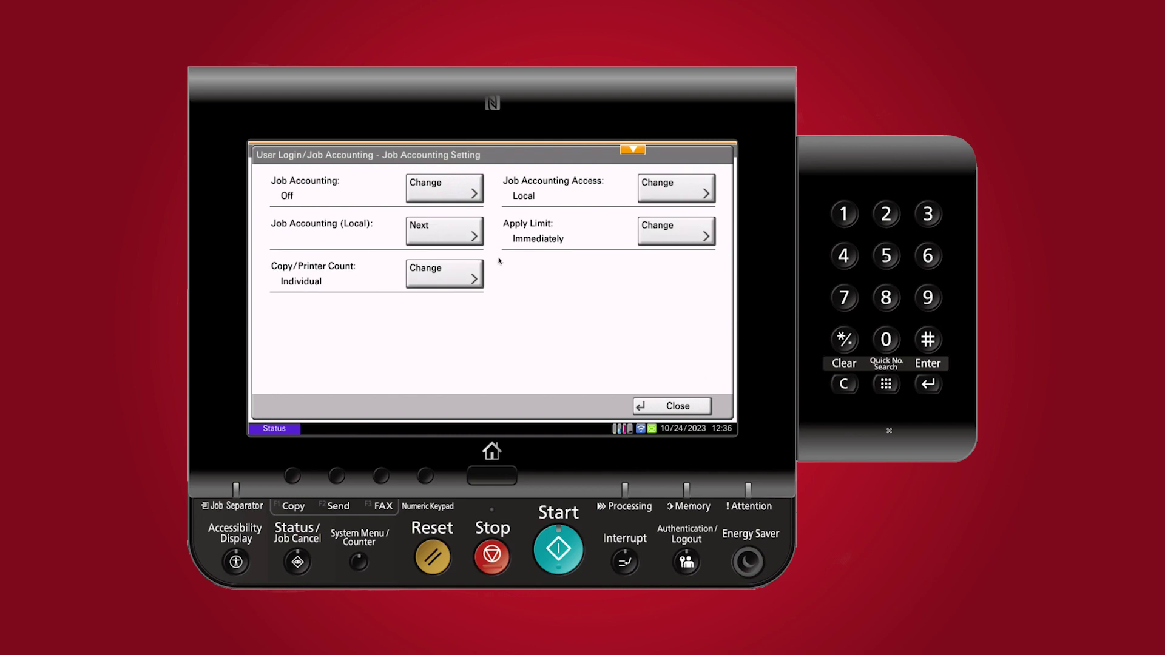
click(463, 190)
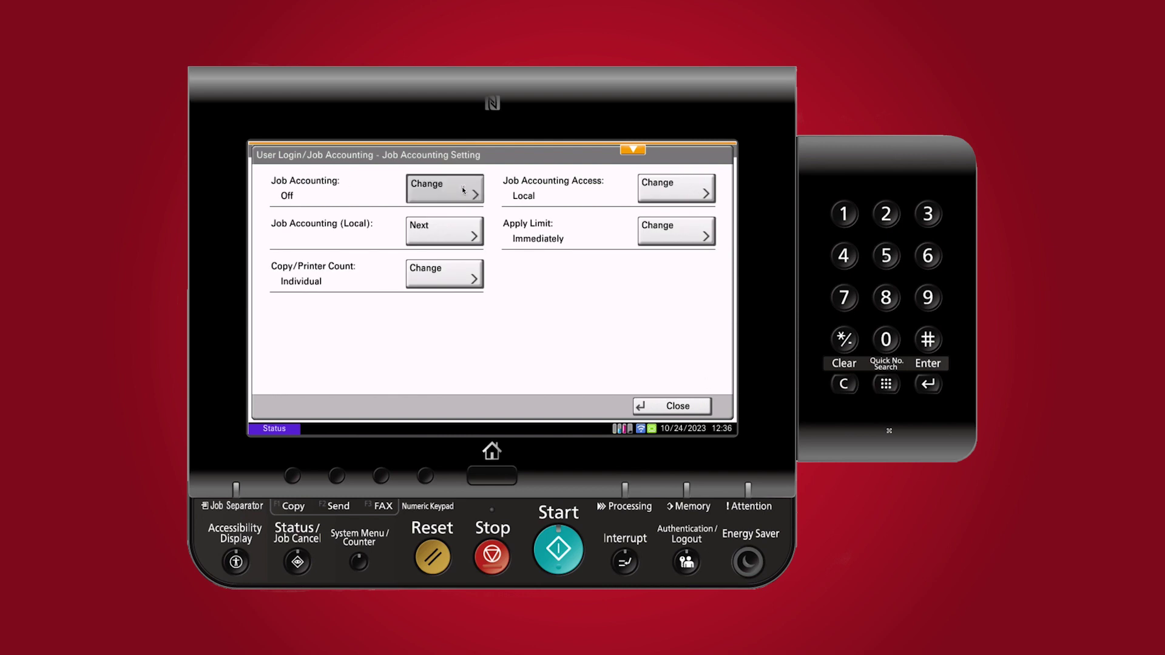
click(531, 306)
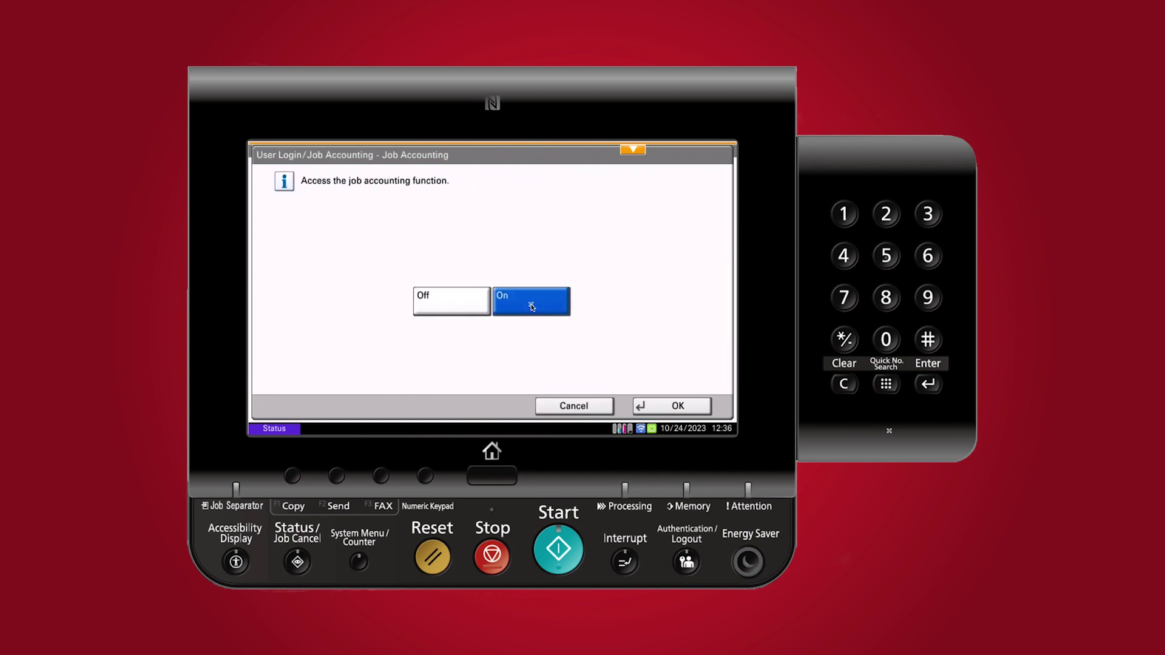
click(679, 407)
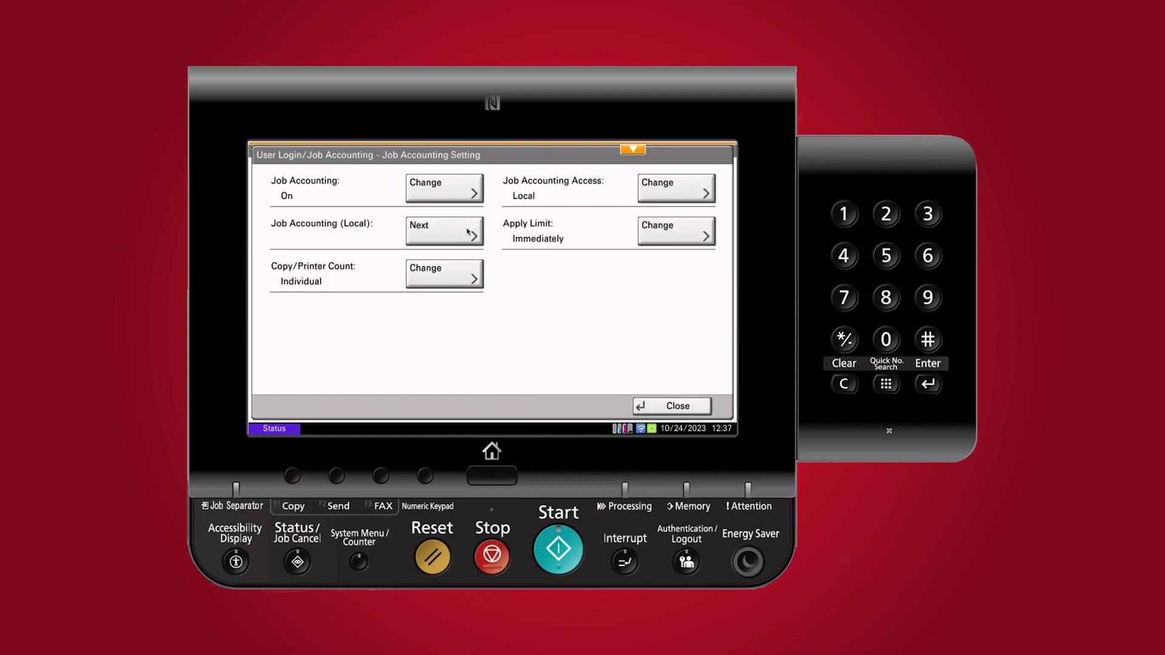
click(467, 230)
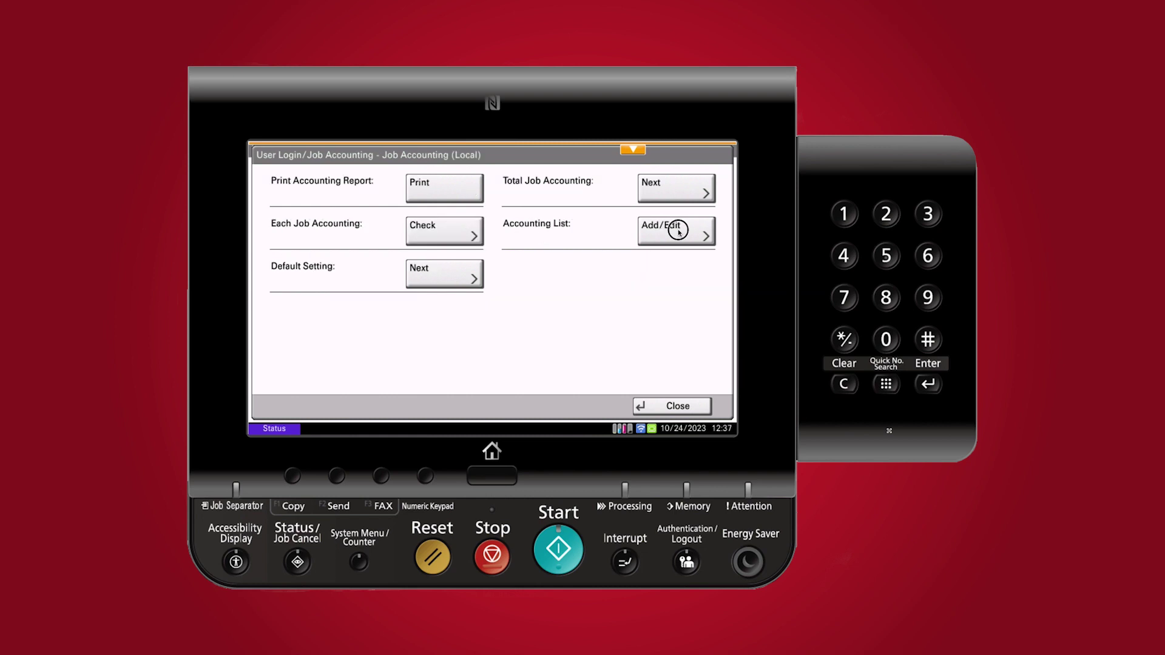
click(676, 230)
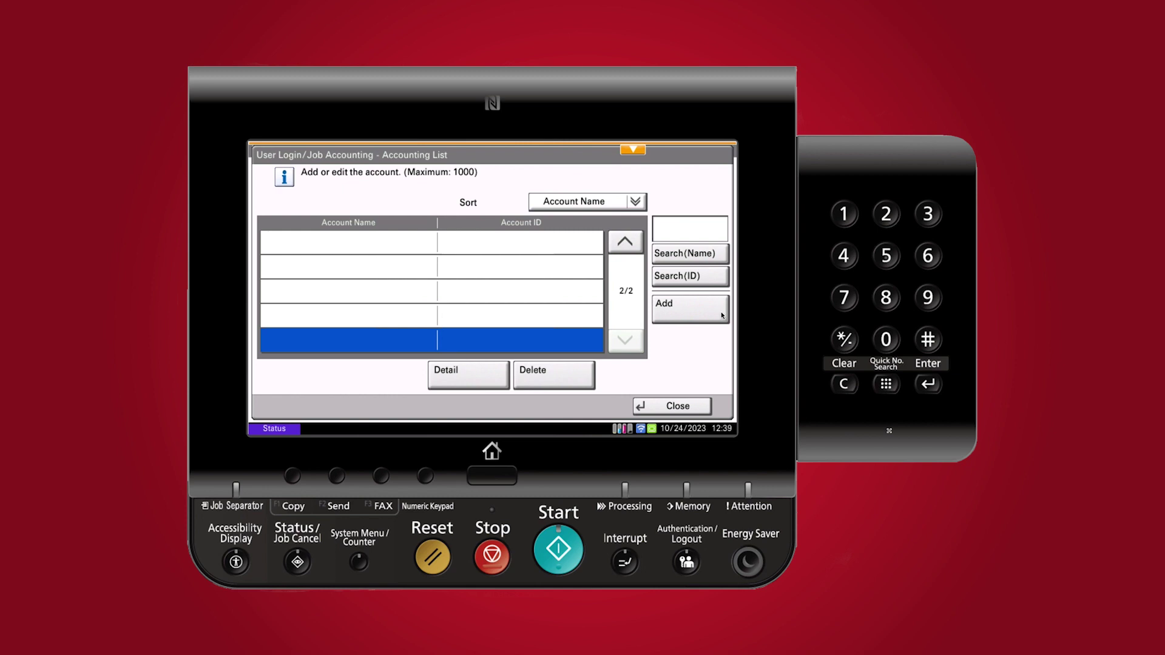
Add a new account named B&W
click(686, 306)
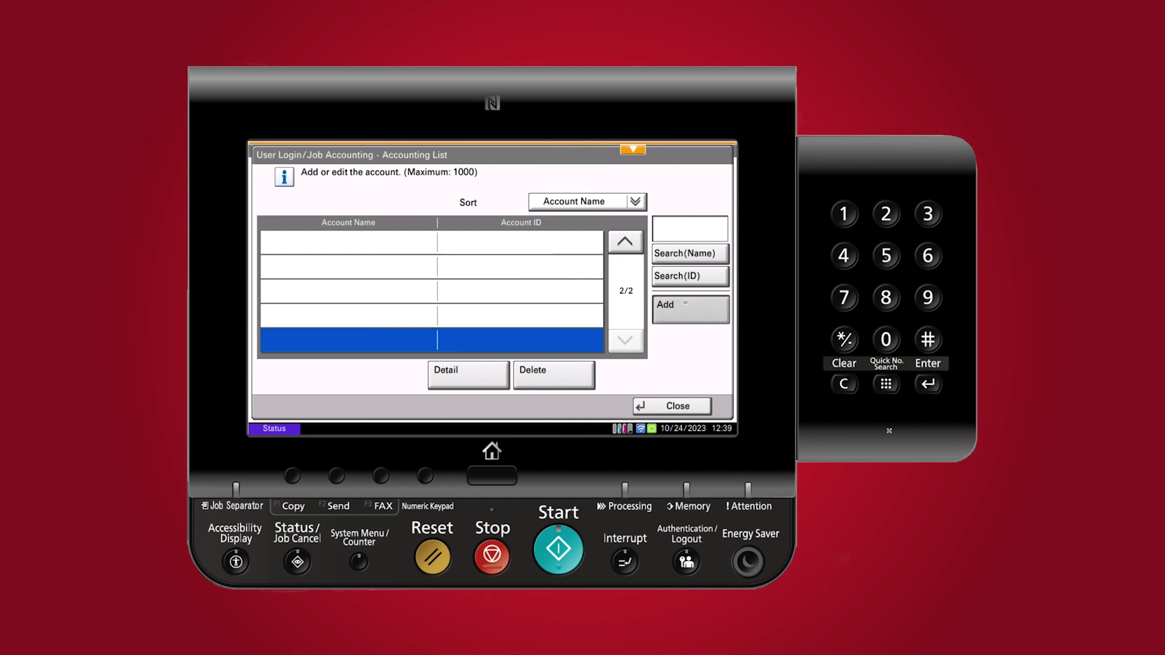
click(455, 198)
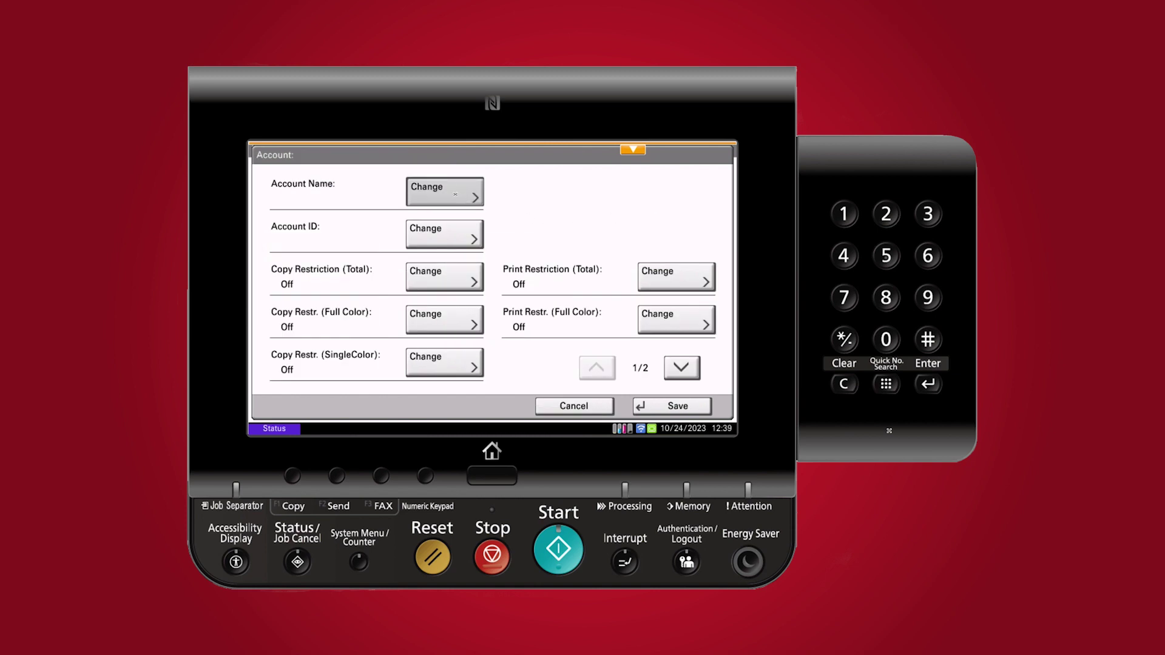
click(425, 348)
click(469, 256)
click(314, 287)
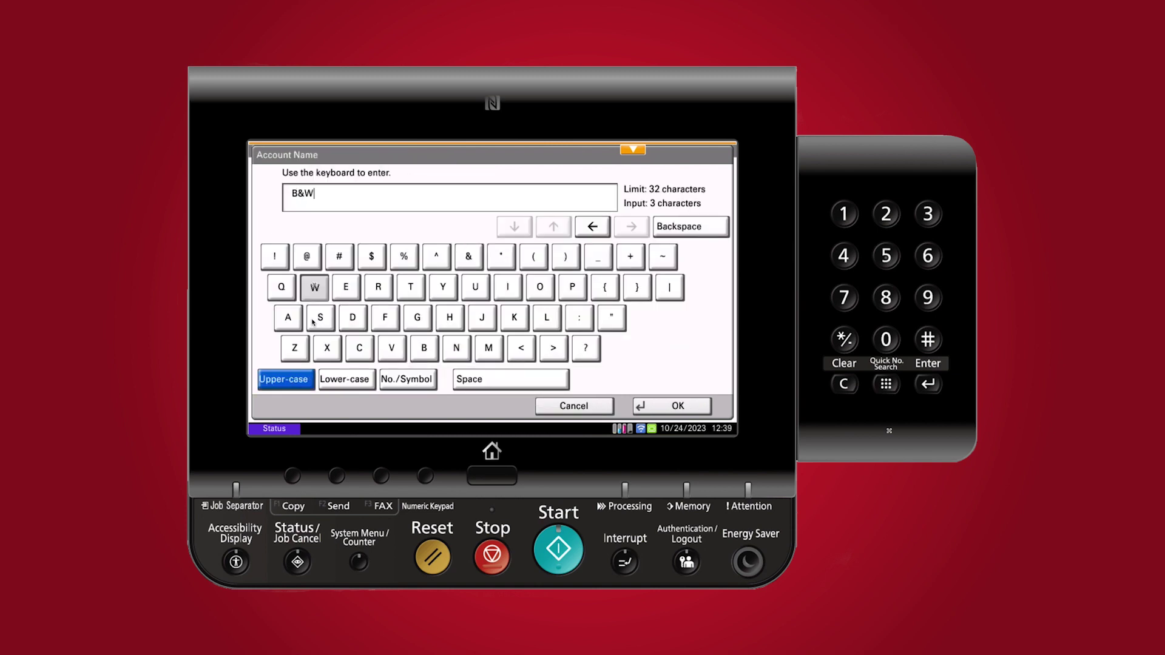
click(672, 407)
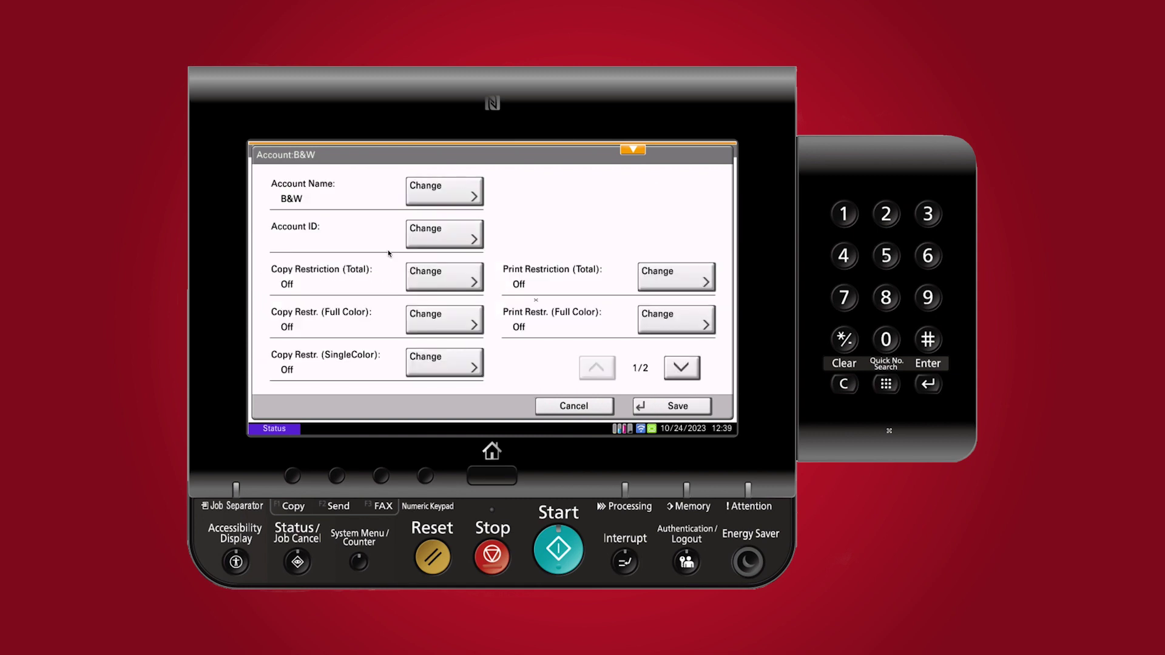
Set the B&W account ID to 1234
click(432, 238)
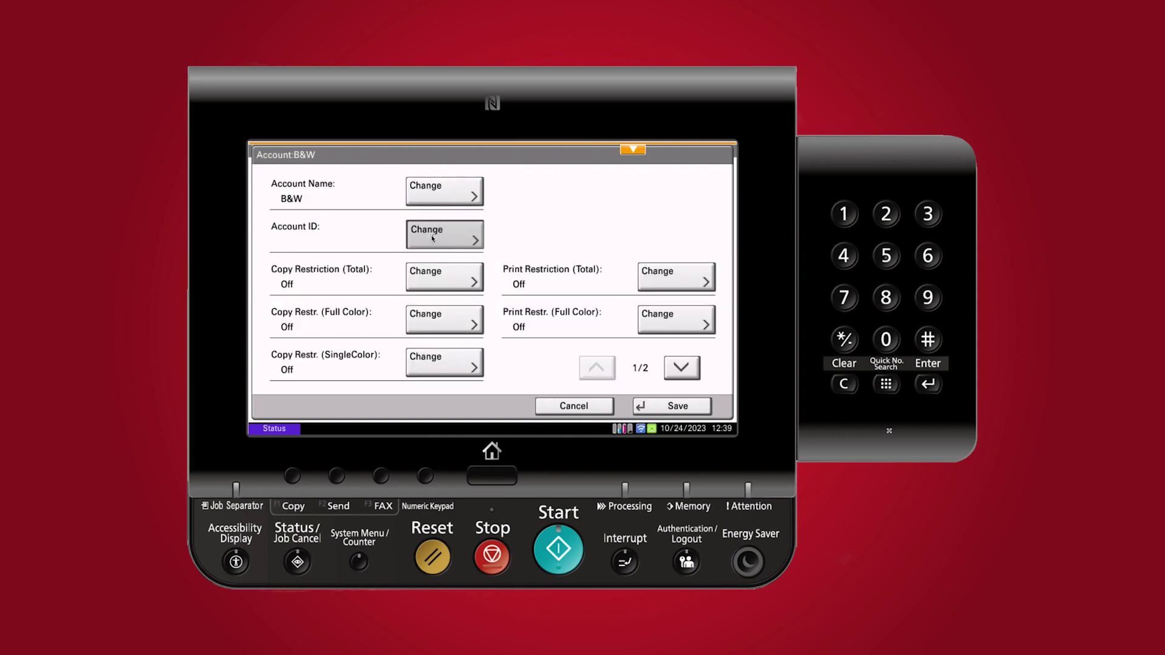
click(507, 294)
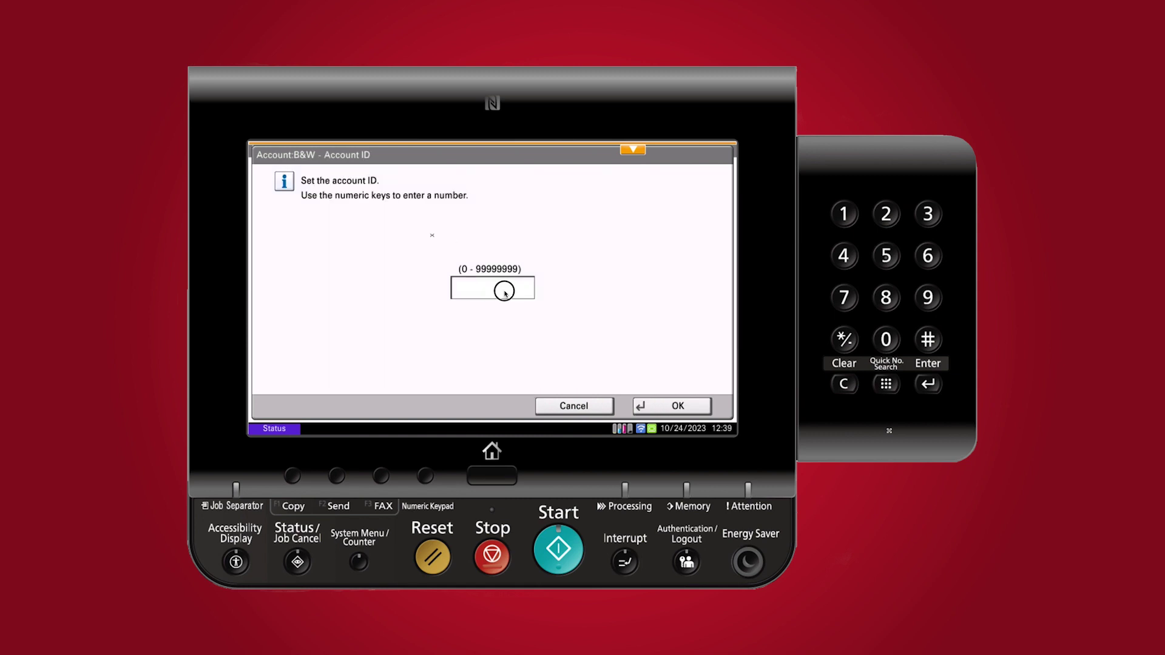
text(1234)
key(Return)
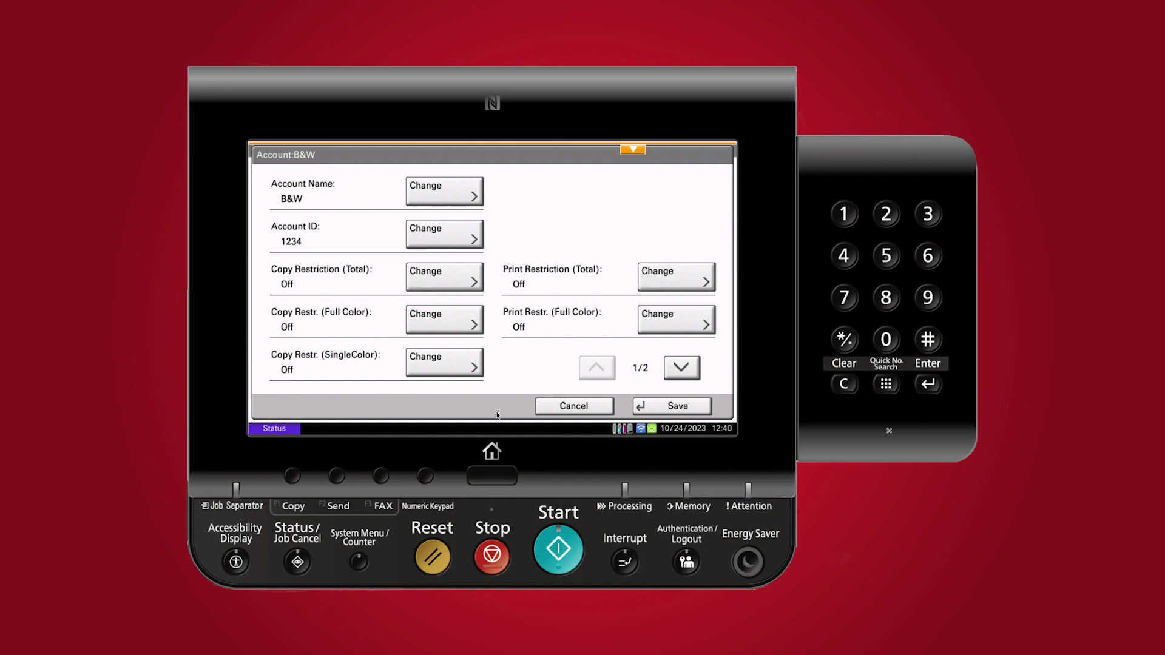
Set full-color copy and full-color print restrictions to Reject Usage for B&W
click(450, 323)
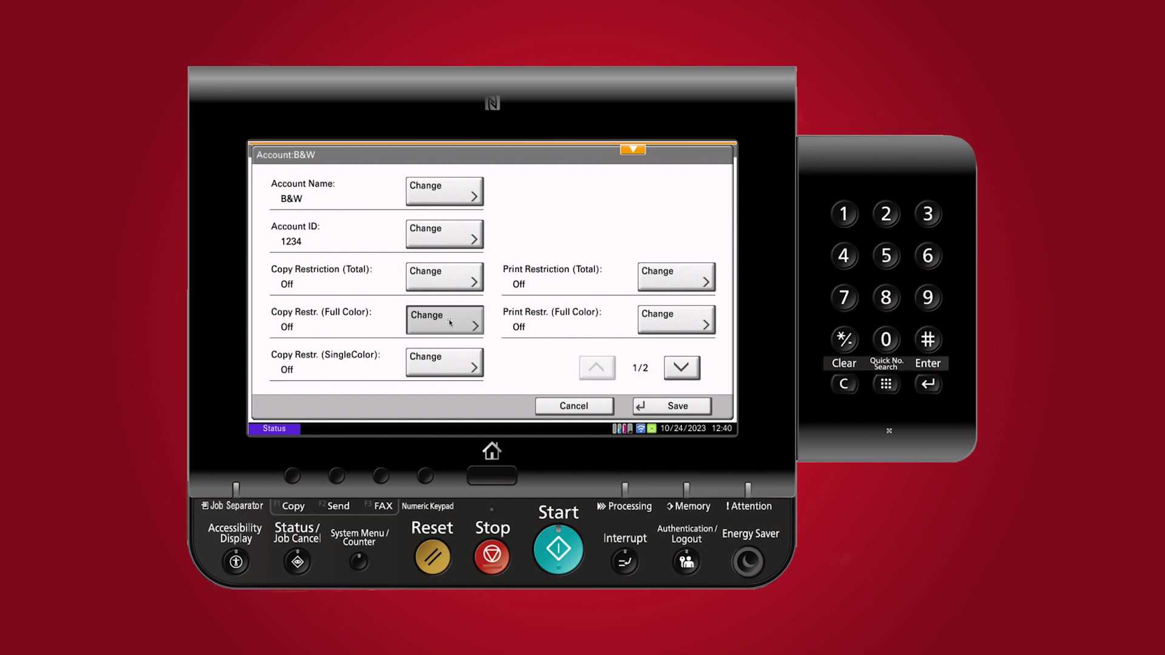
click(334, 332)
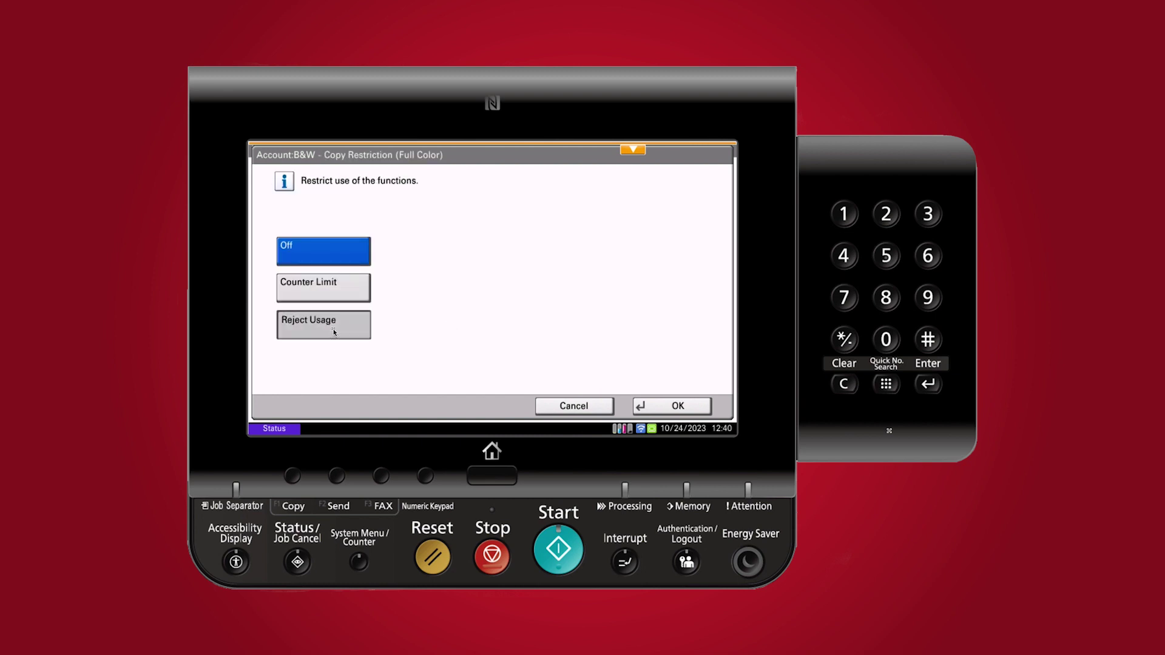
click(677, 406)
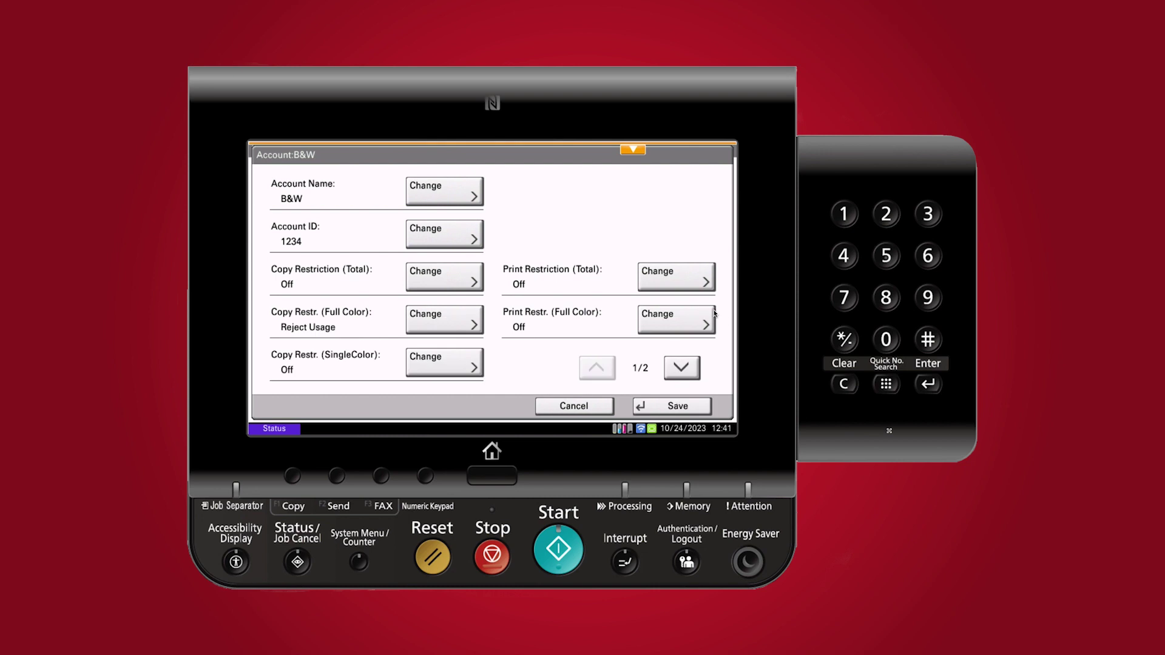
click(680, 318)
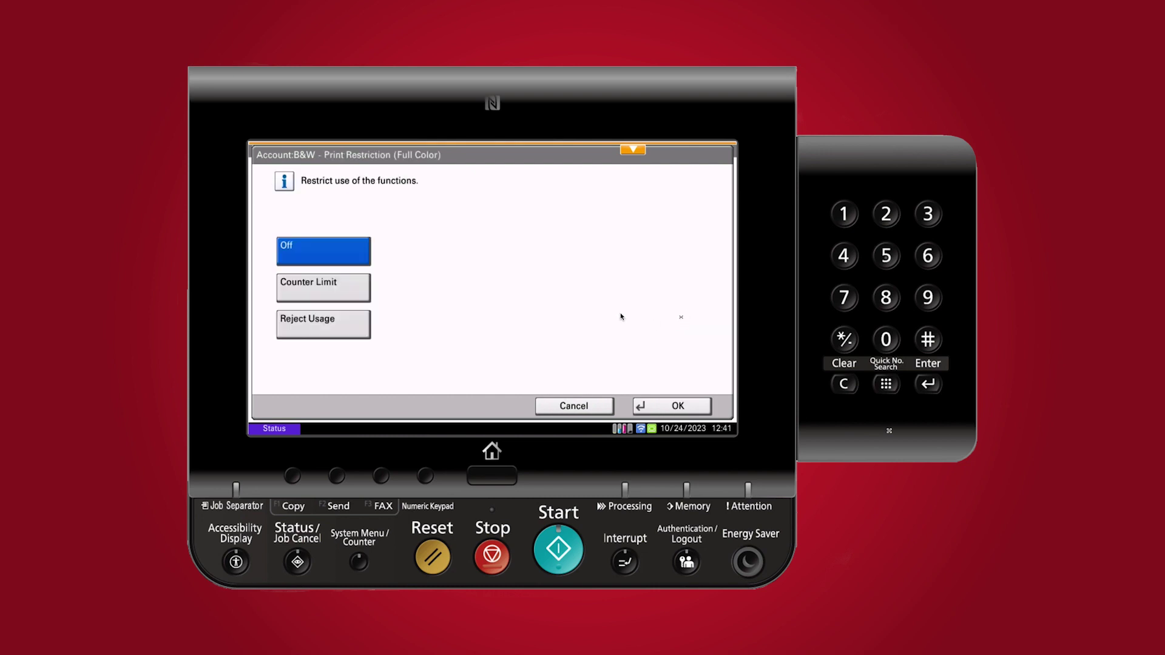
click(331, 322)
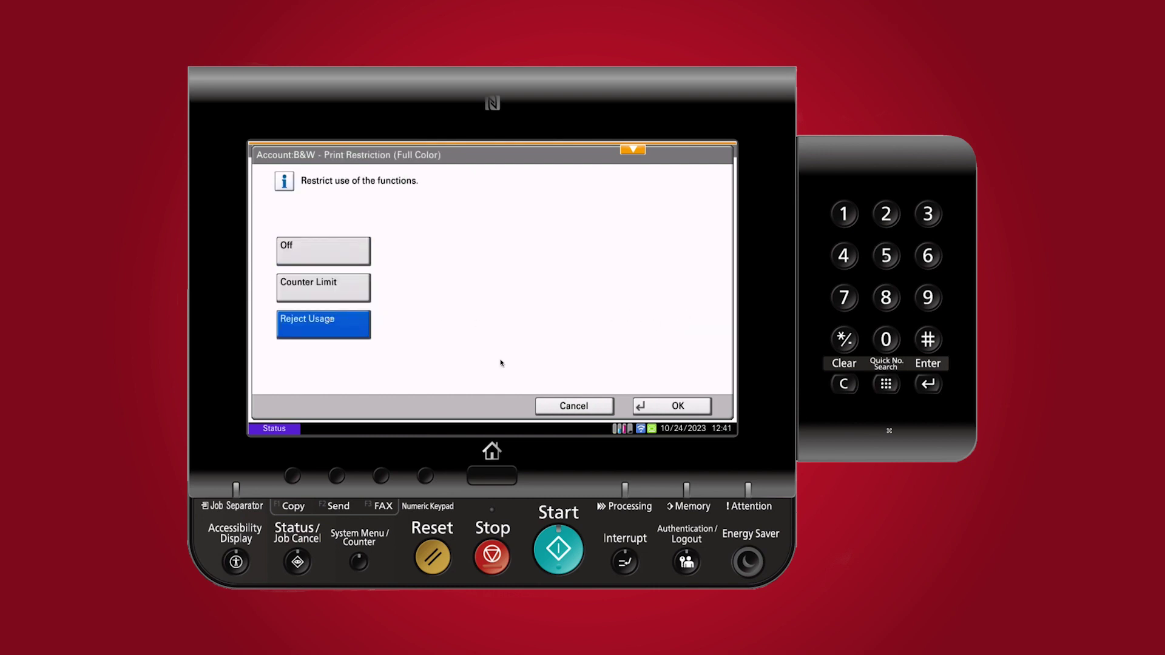
click(671, 407)
Review the second page of restrictions, then save the B&W account
click(681, 367)
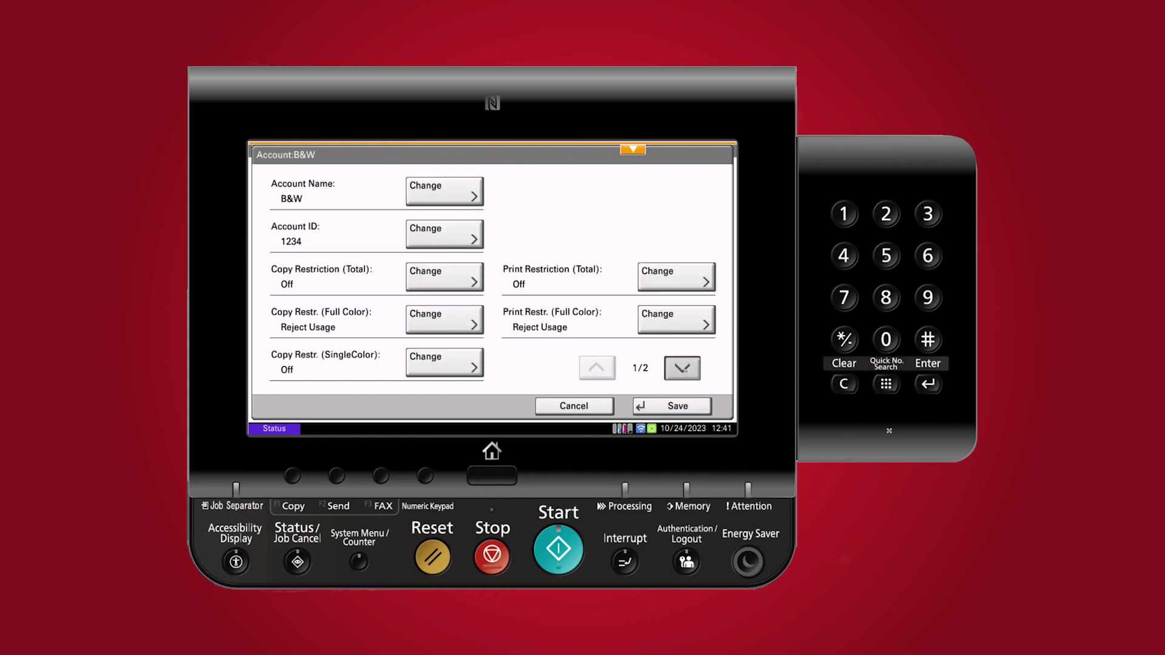
click(596, 367)
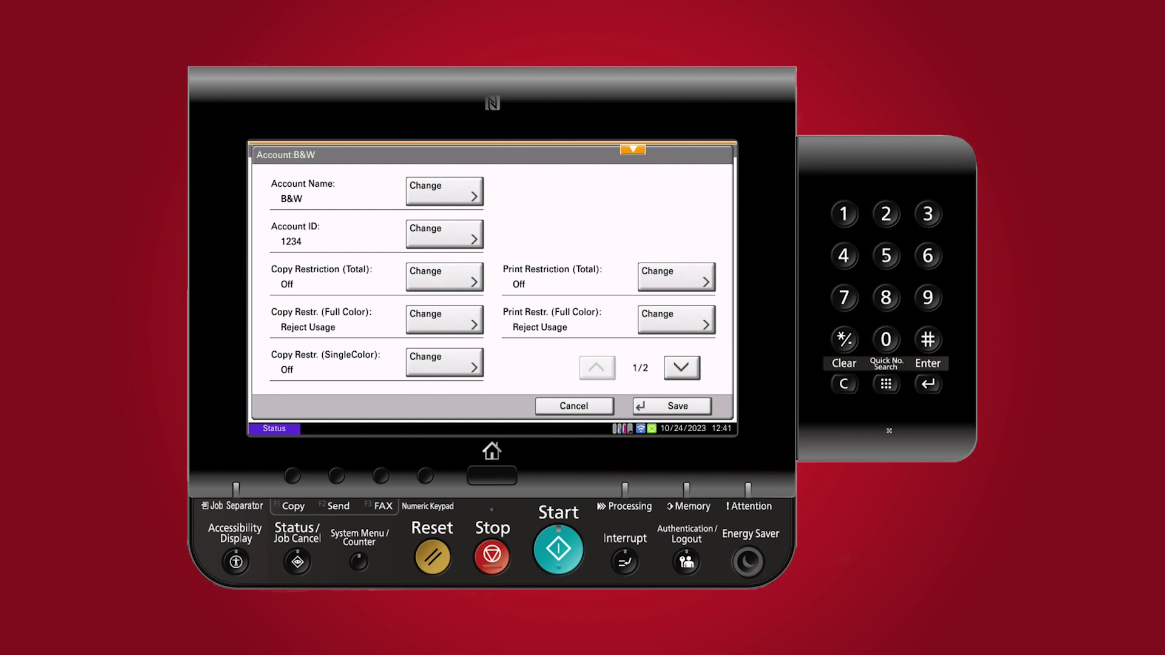
click(679, 406)
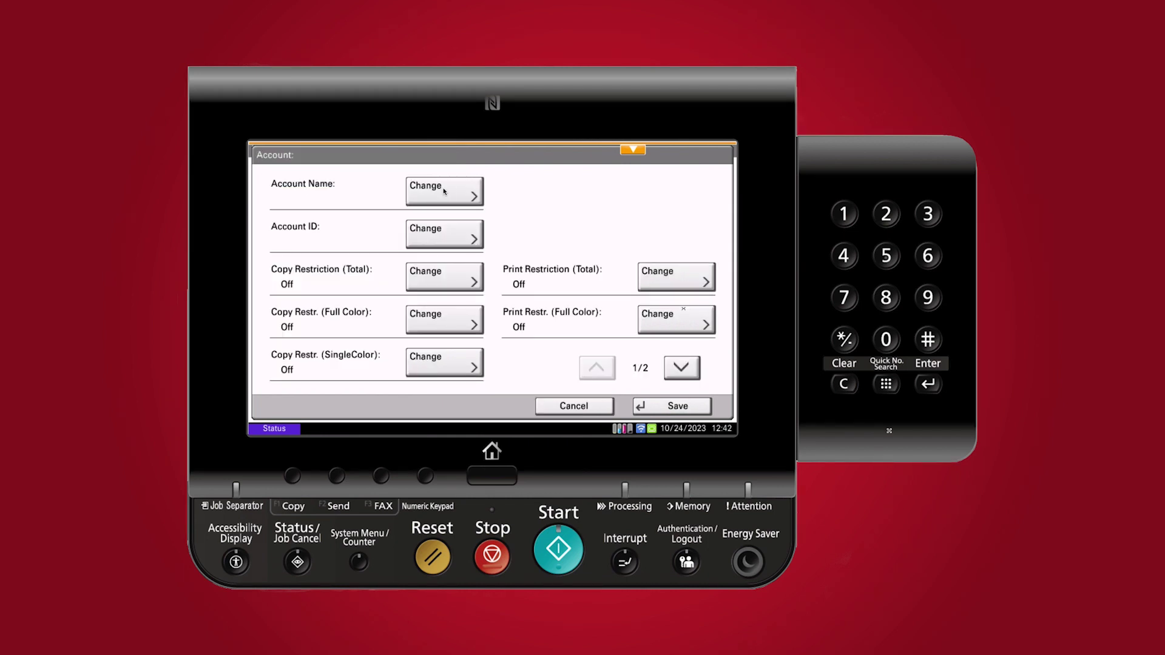
Name the new account COLOR in upper-case letters
click(444, 192)
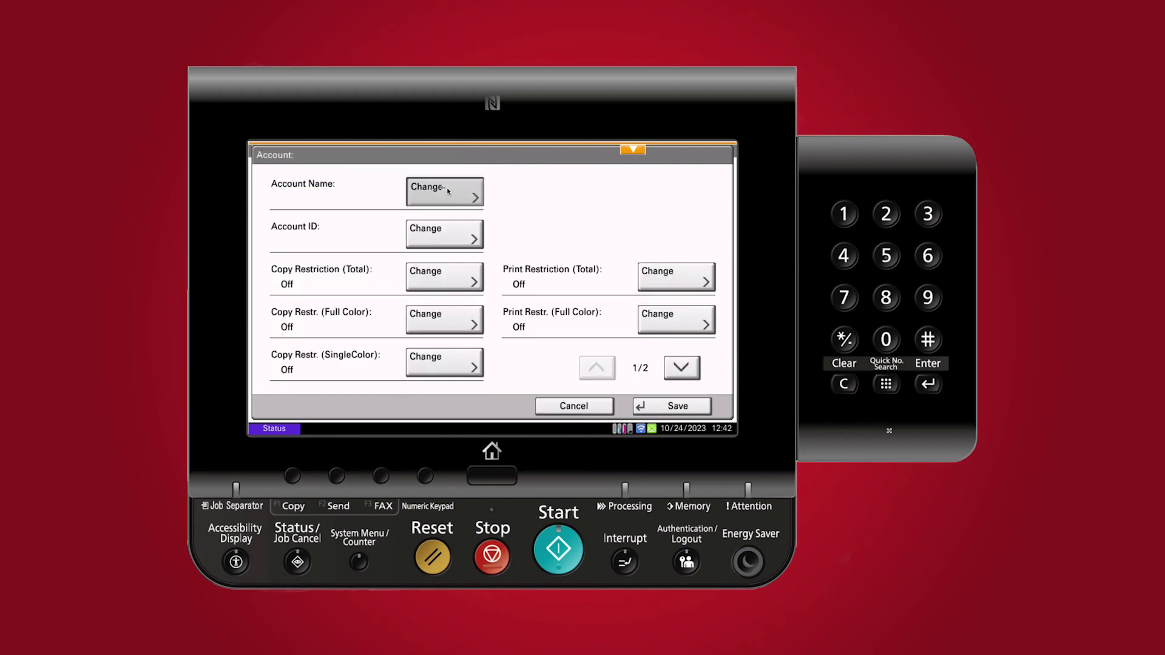
click(284, 379)
click(359, 348)
click(540, 286)
click(547, 317)
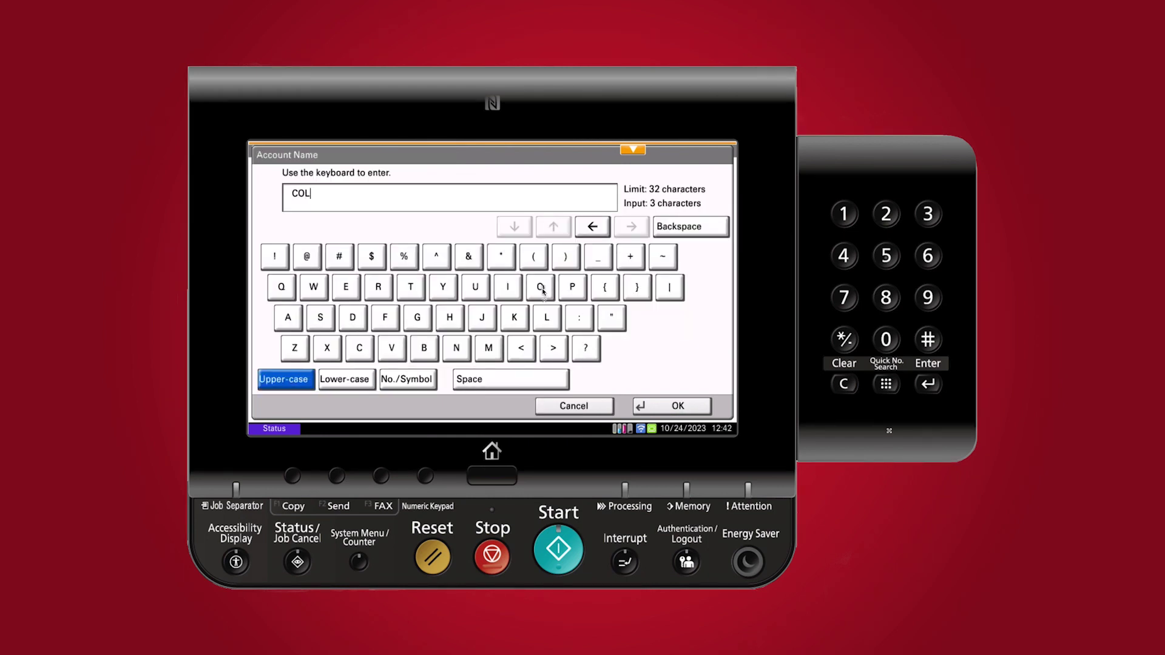
click(540, 286)
click(378, 287)
click(696, 412)
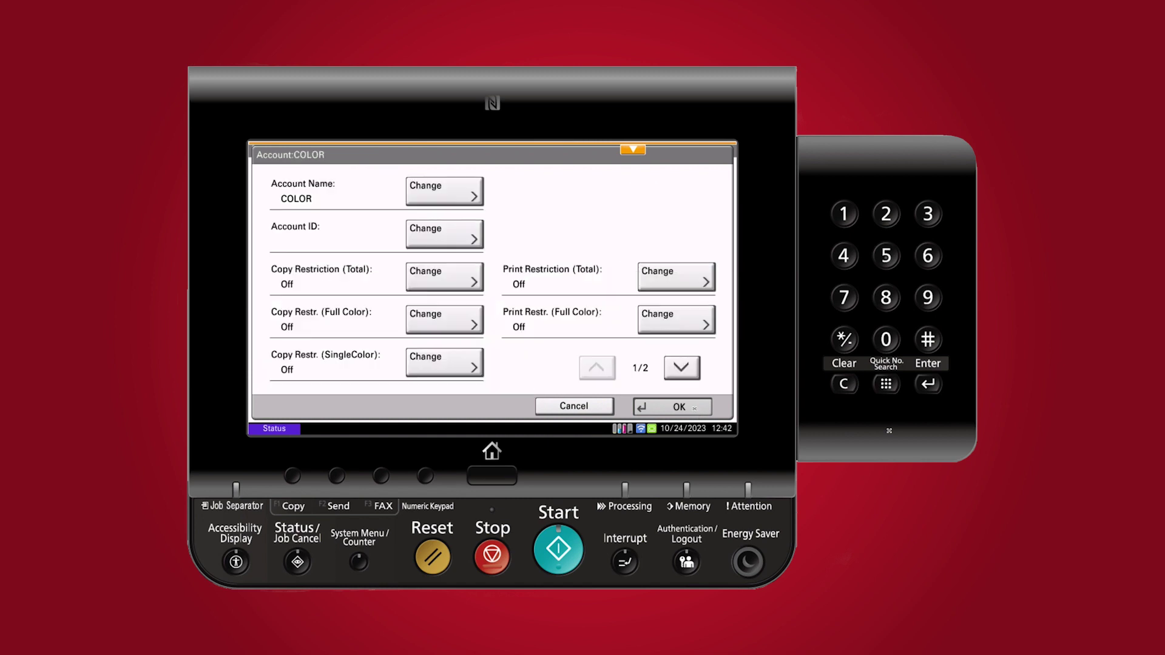
Give the COLOR account ID 0000 and save it
click(434, 238)
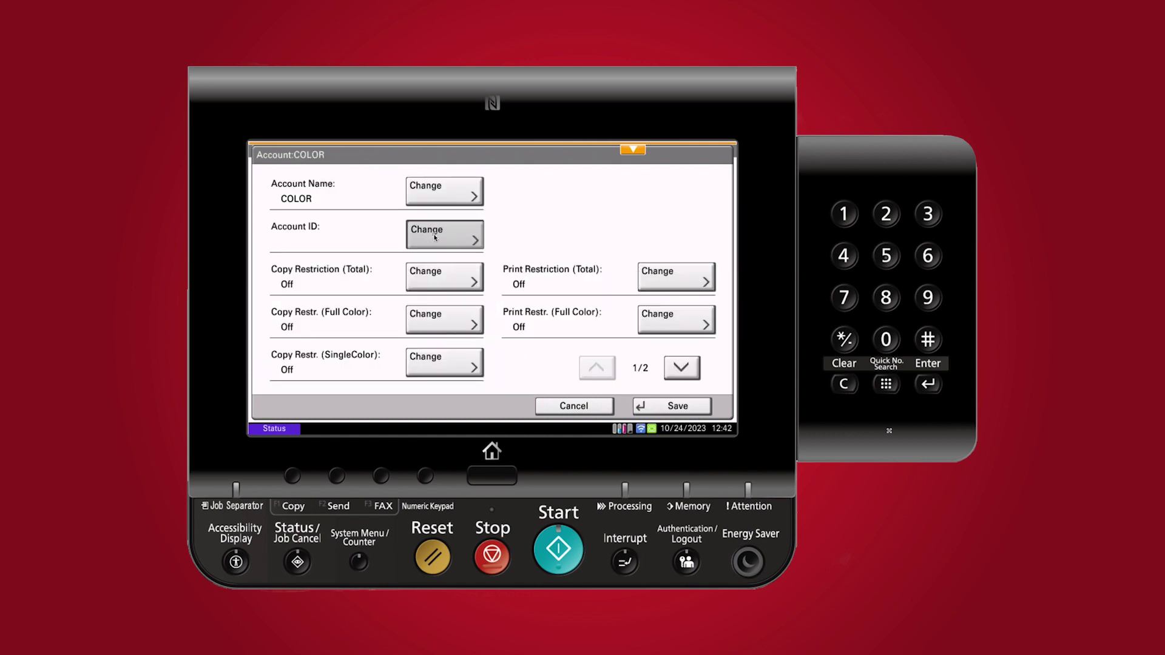
text(00)
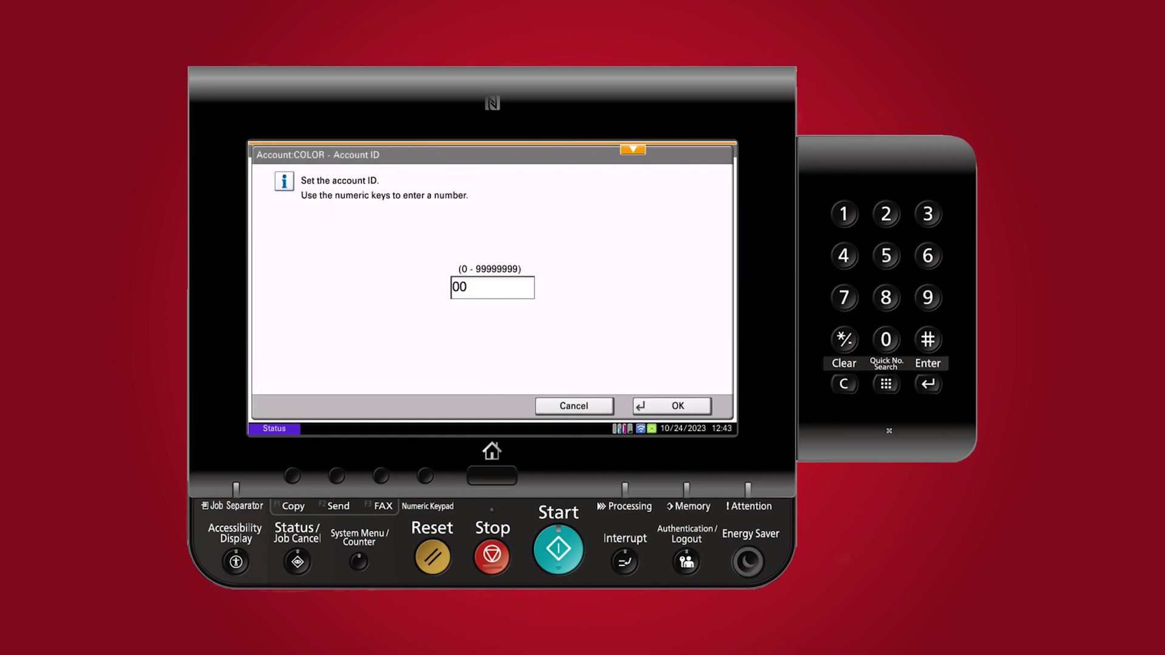
text(00)
click(697, 407)
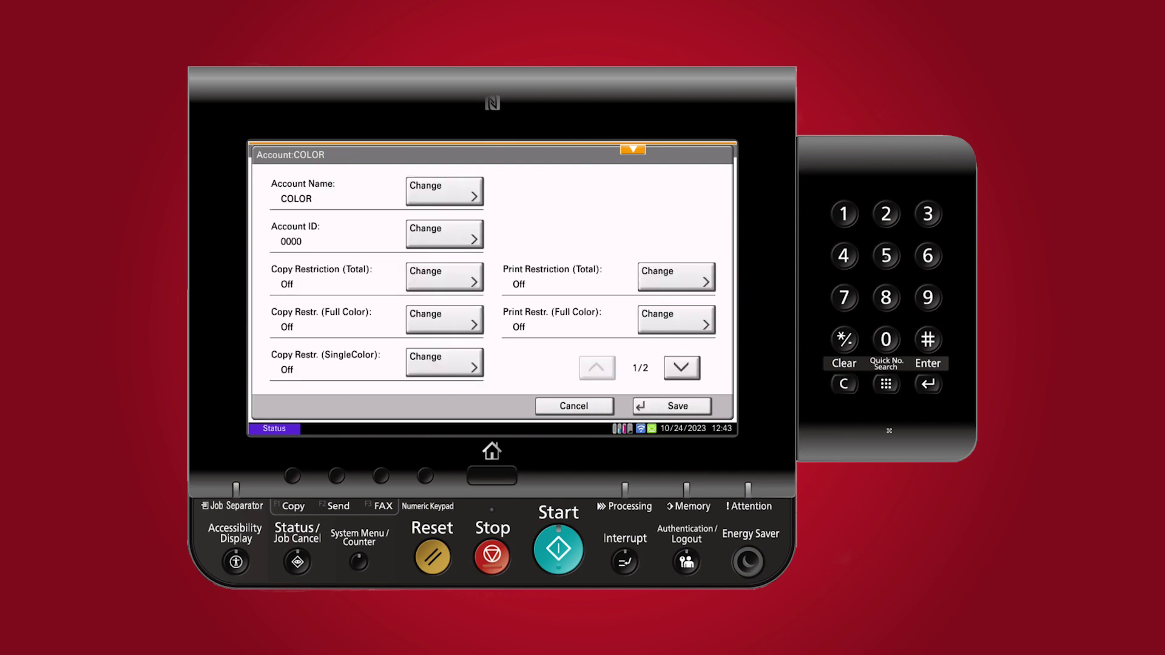
click(688, 410)
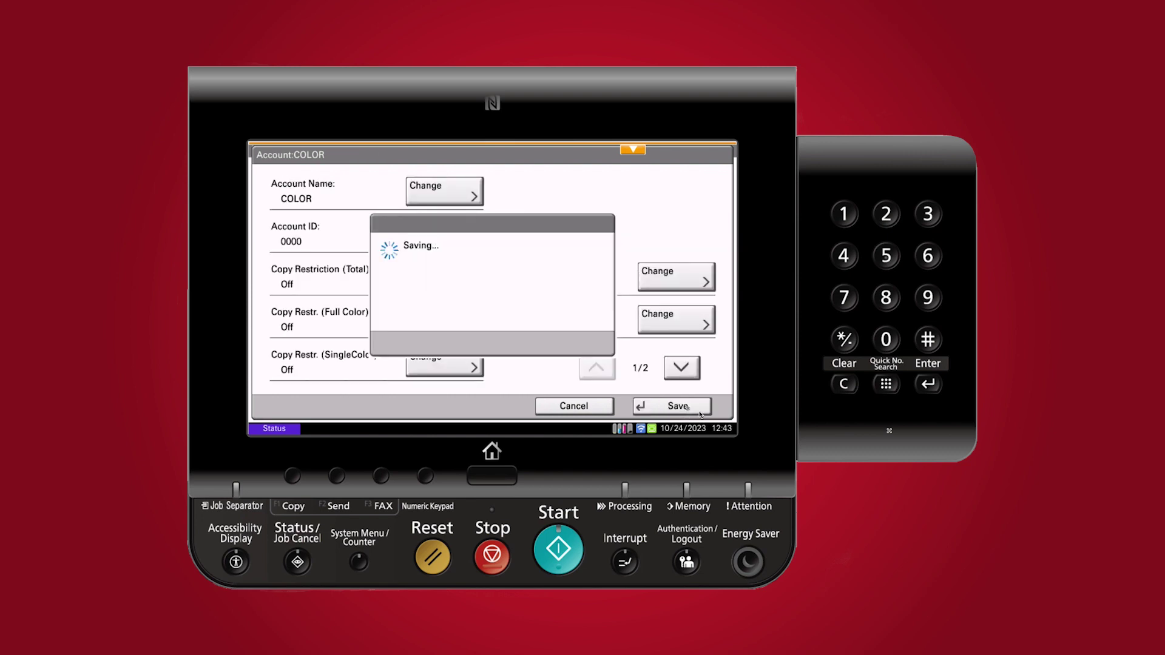